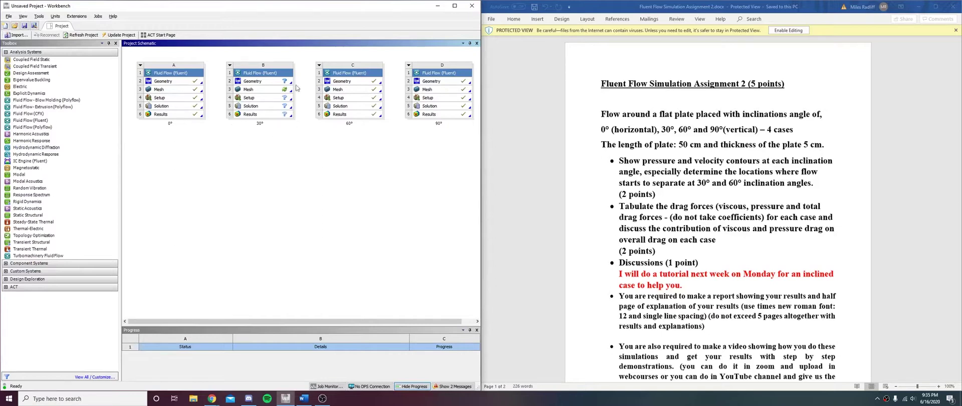
Step: Open the geometry of the 30° Fluent case in DesignModeler and create a new sketch on the XY plane
double_click(252, 81)
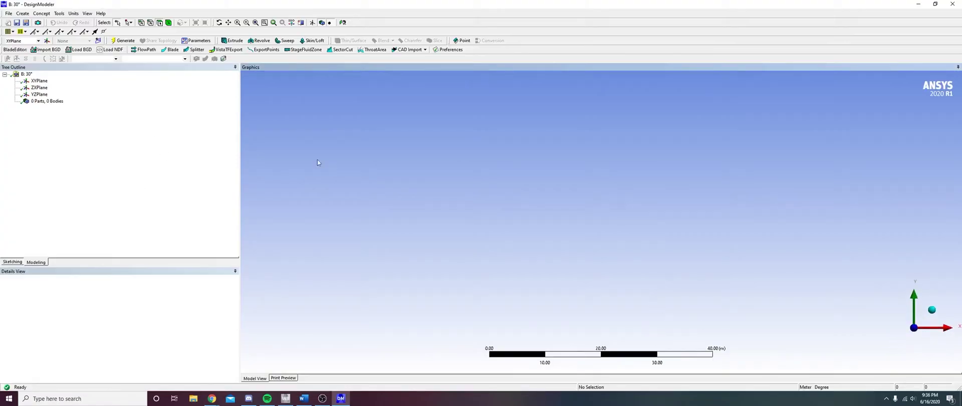
left_click(39, 81)
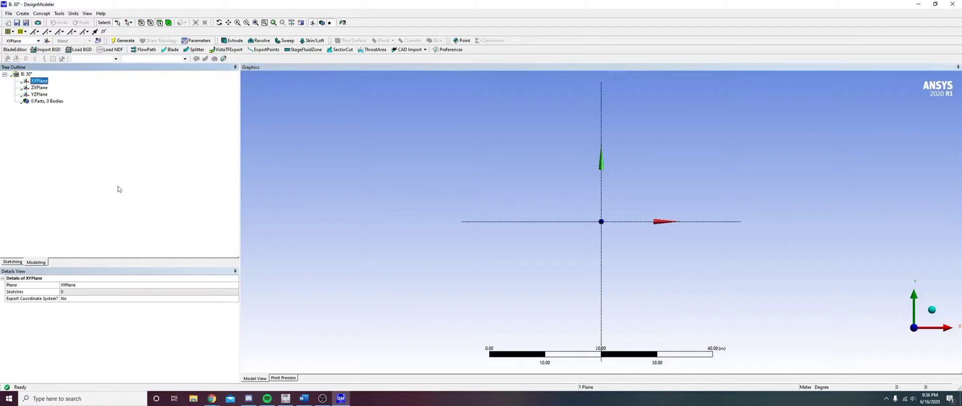
left_click(97, 41)
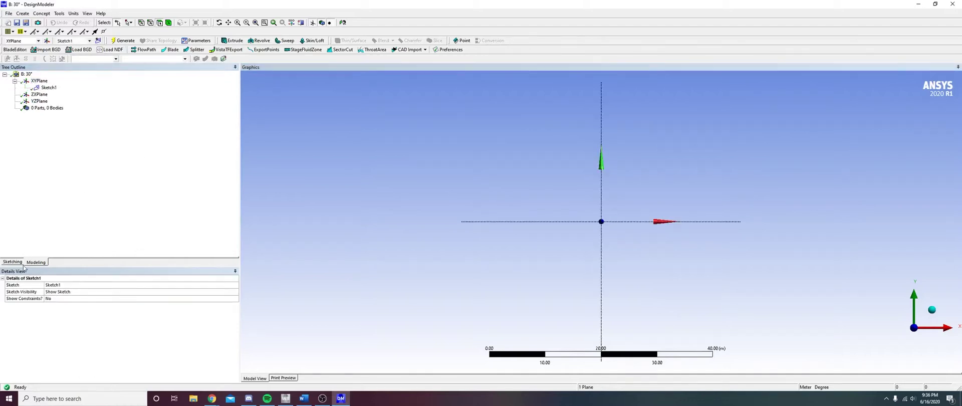
Step: Set the units to centimetres and sketch a tilted three-point rectangle about 68 cm by 7 cm for the plate
left_click(16, 262)
left_click(73, 13)
left_click(88, 30)
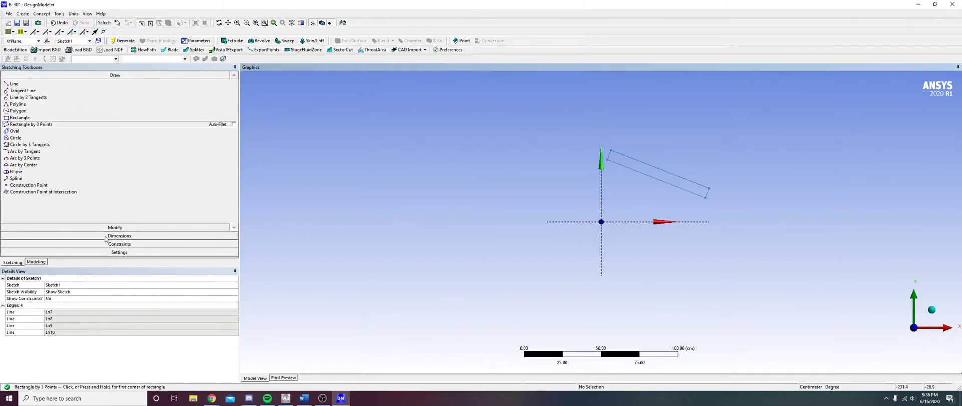
Step: Dimension the plate rectangle with a length of 50 cm and a thickness of 5 cm
left_click(107, 236)
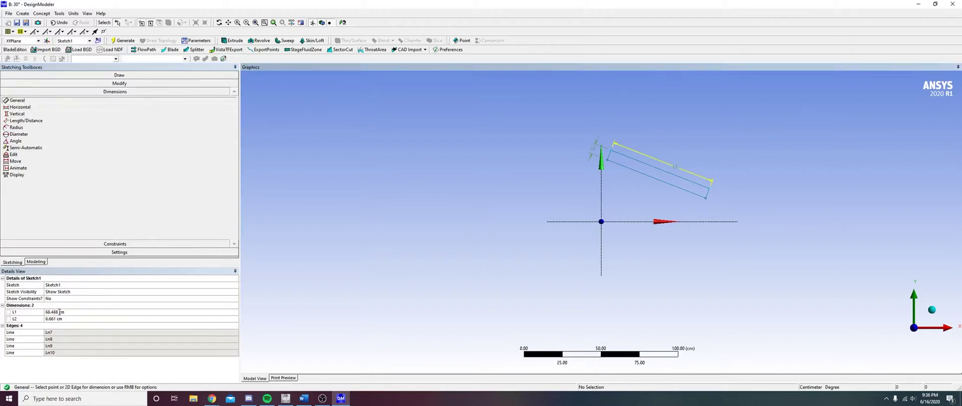
left_click(58, 312)
type("50")
key("Return")
left_click(54, 318)
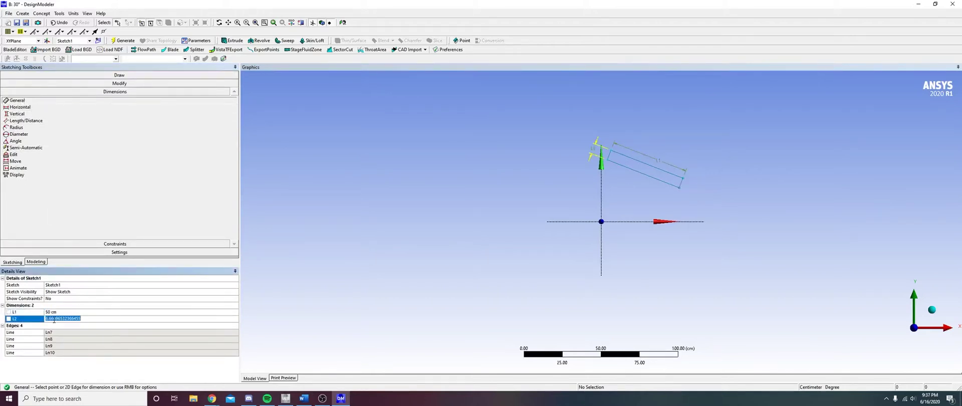
type("5")
key("Return")
Step: Constrain the plate's corners onto the axes and dimension its inclination to the horizontal axis as 30°
left_click(114, 244)
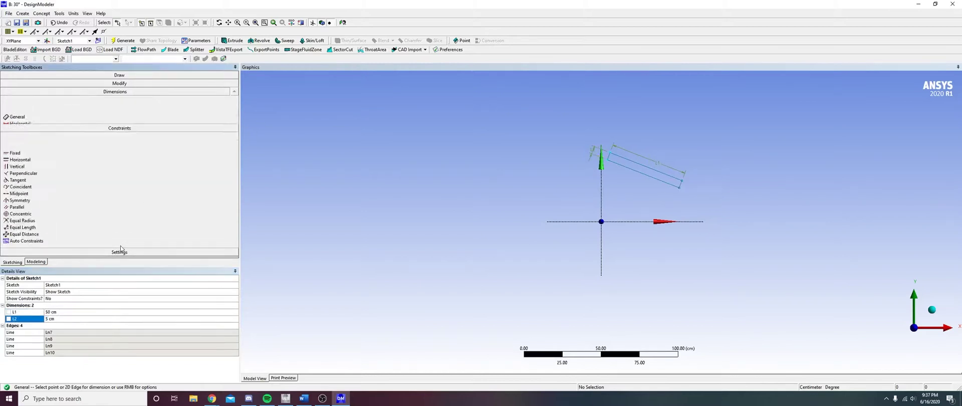
left_click(30, 142)
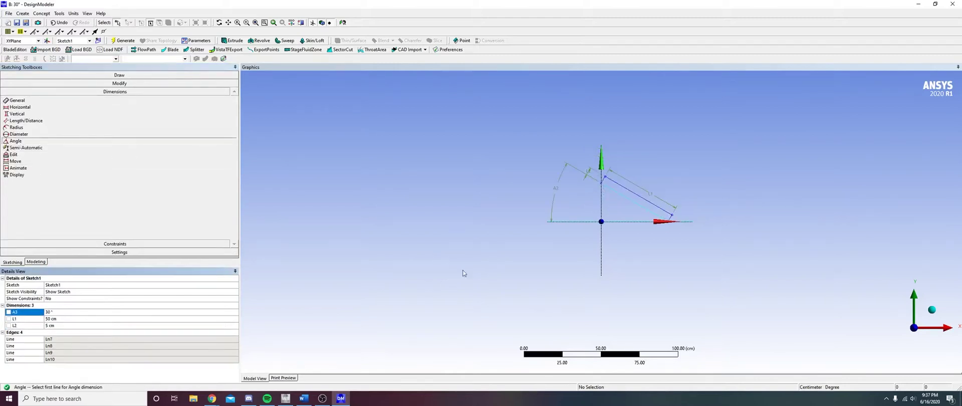
Step: Sketch a rectangular flow domain around the plate, dimensioned 700 cm by 350 cm, with its left and lower edges 150 cm from the axes
scroll(386, 255, "down", 3)
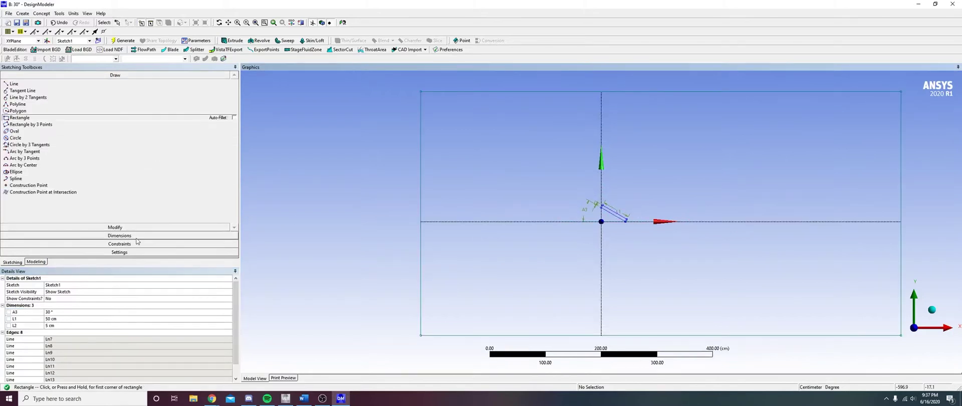
left_click(131, 235)
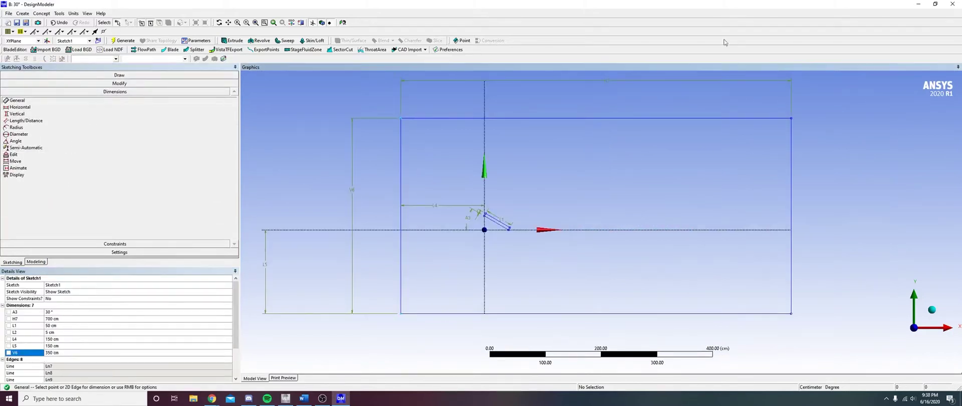
Step: Create a surface from the sketch of the plate and flow domain, and generate it
left_click(41, 13)
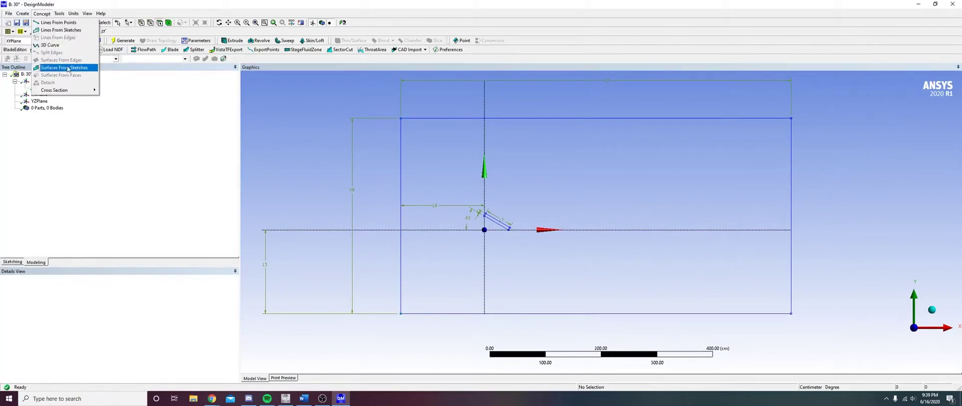
left_click(64, 67)
left_click(30, 291)
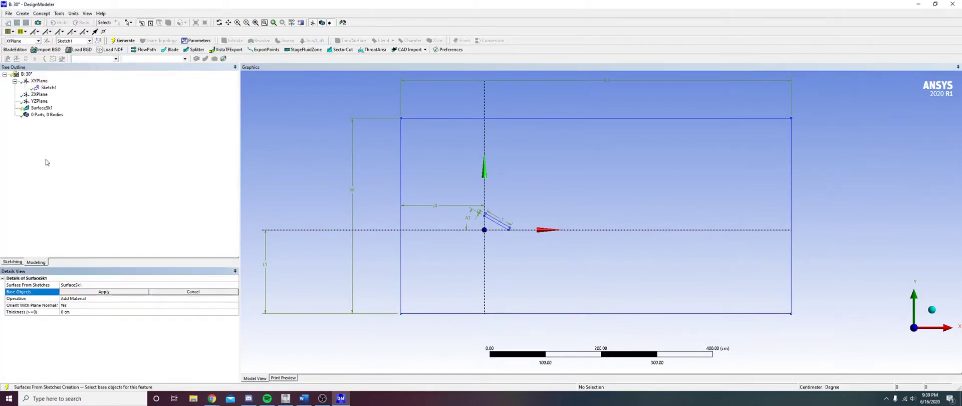
left_click(43, 87)
left_click(123, 40)
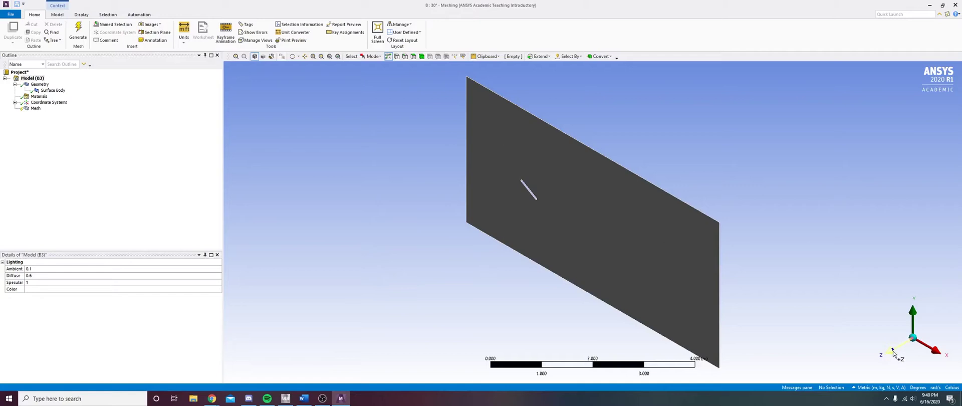
Step: Insert a mesh method scoped to the surface body, using Quadrilateral Dominant with a Quad/Tri free face mesh
left_click(899, 356)
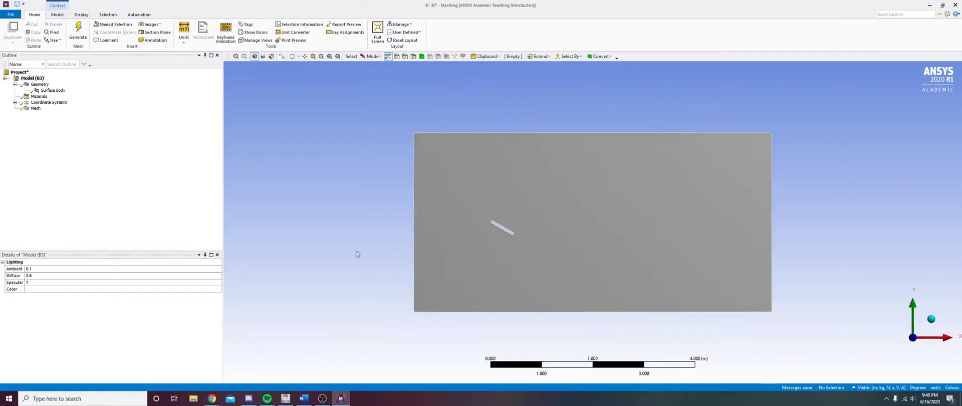
left_click(35, 108)
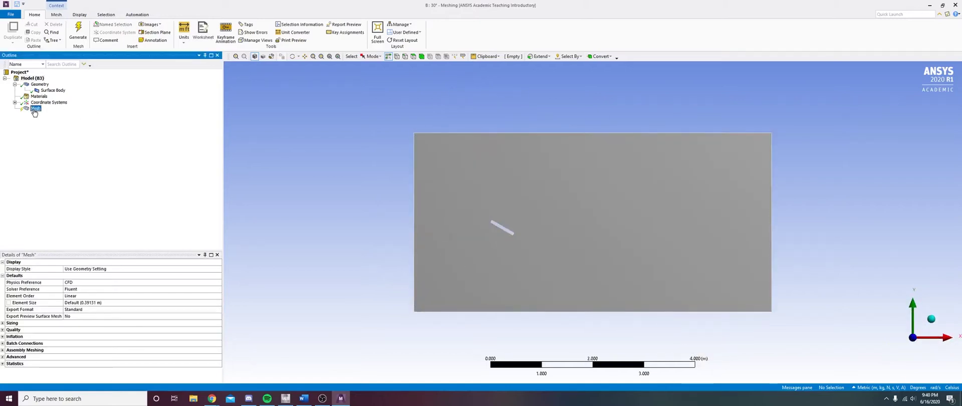
right_click(35, 110)
mouse_move(73, 114)
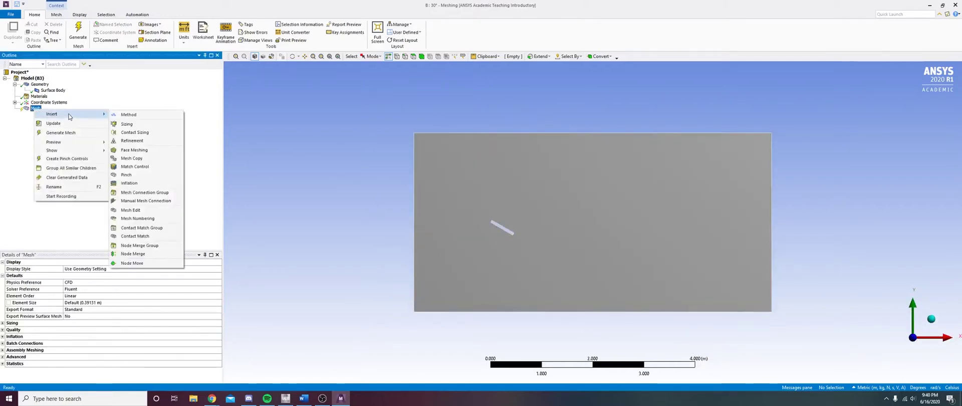
left_click(129, 115)
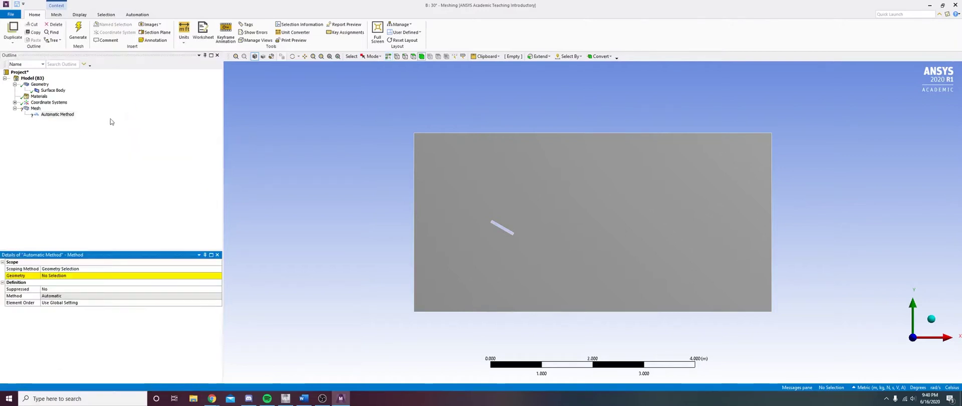
left_click(534, 198)
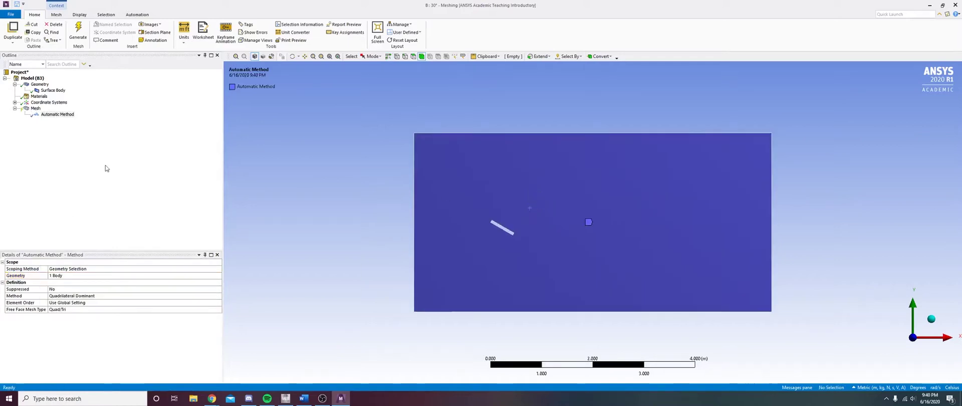
Step: Insert a mesh refinement of level 1 on the flow domain face
right_click(29, 113)
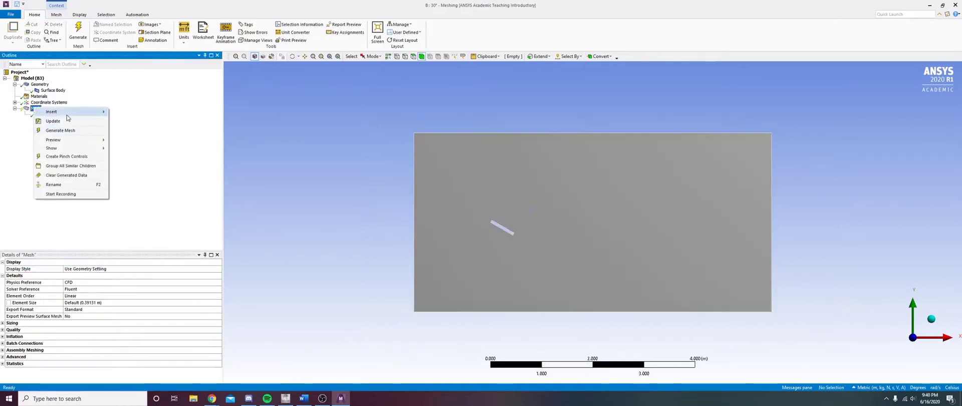
mouse_move(76, 112)
left_click(131, 138)
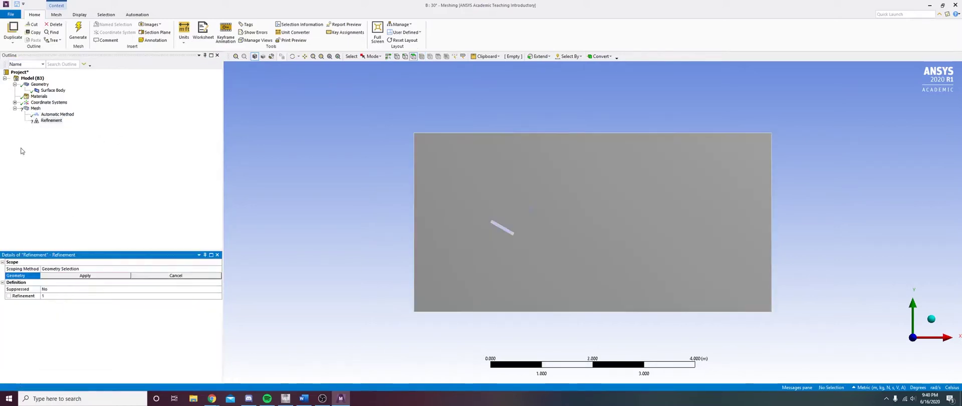
left_click(447, 171)
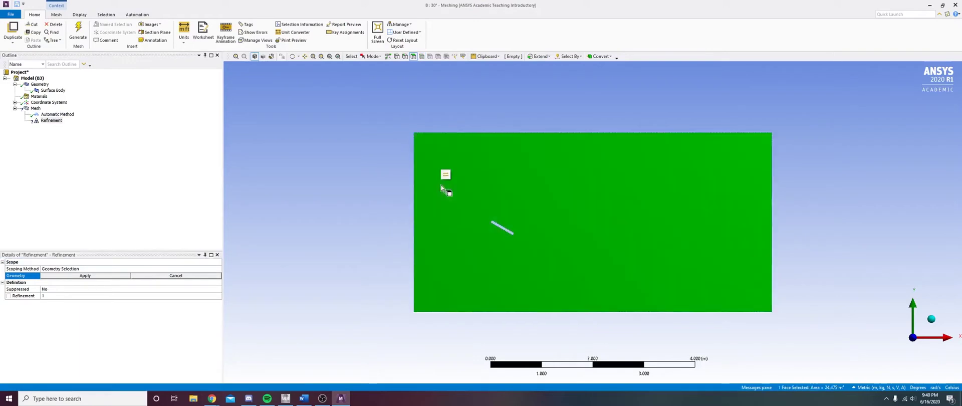
left_click(85, 275)
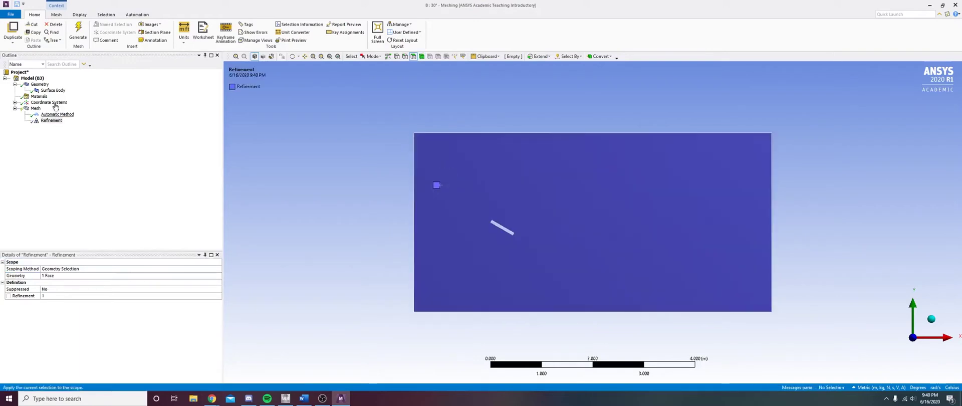
Step: Set the global mesh element size to 0.05 m
left_click(35, 108)
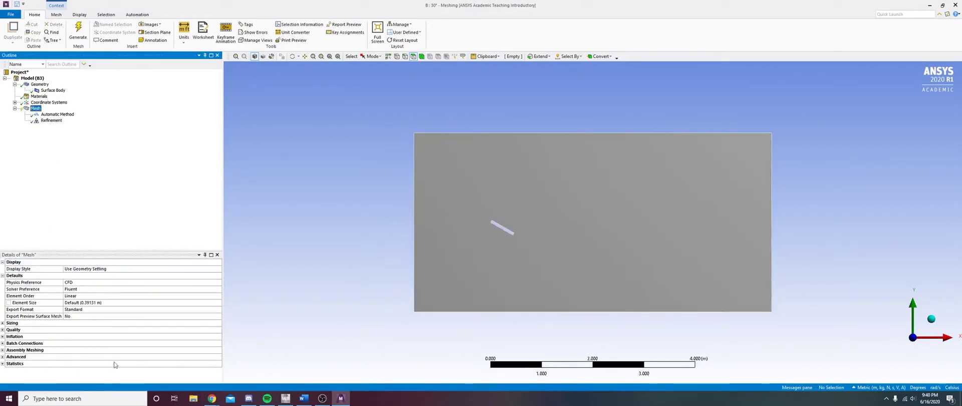
left_click(86, 302)
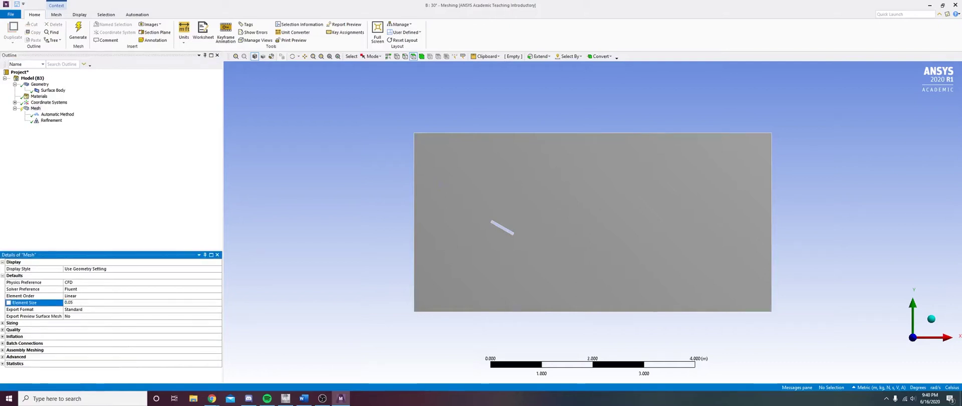
key("Return")
Step: Check the mesh method and refinement settings, and generate the mesh
left_click(57, 114)
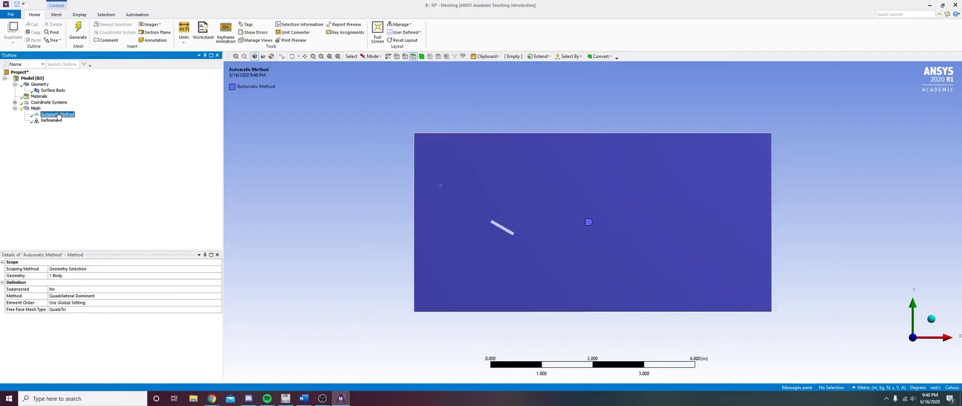
left_click(60, 121)
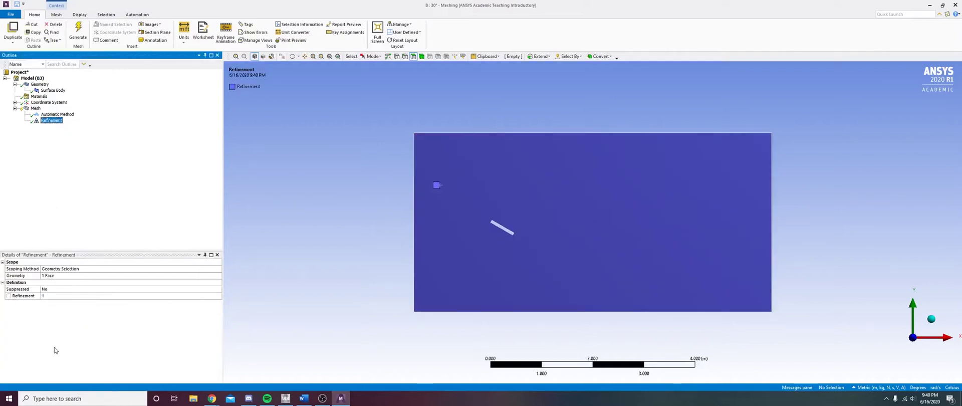
left_click(56, 296)
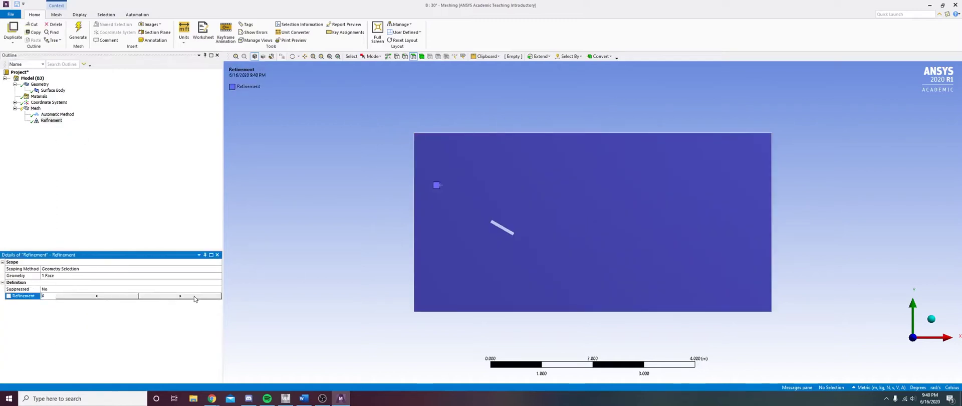
left_click(78, 33)
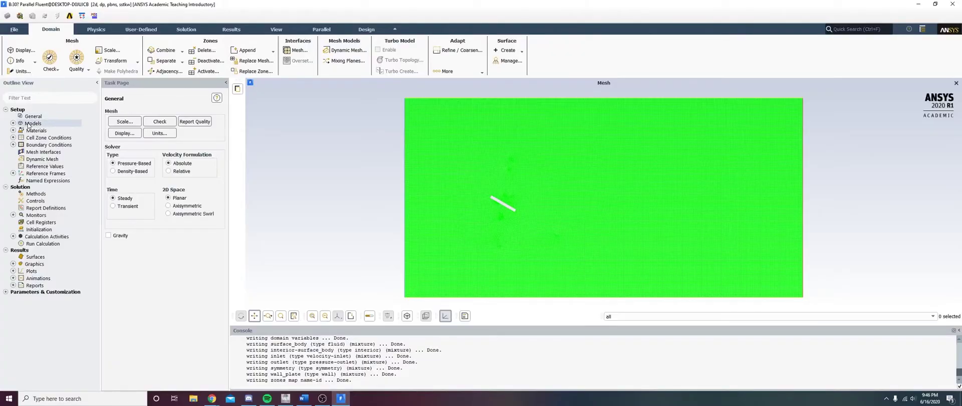
Step: Set the viscous model to standard k-epsilon with Enhanced Wall Treatment and Pressure Gradient Effects enabled
left_click(12, 124)
double_click(57, 144)
left_click_drag(228, 190, 252, 136)
left_click(203, 177)
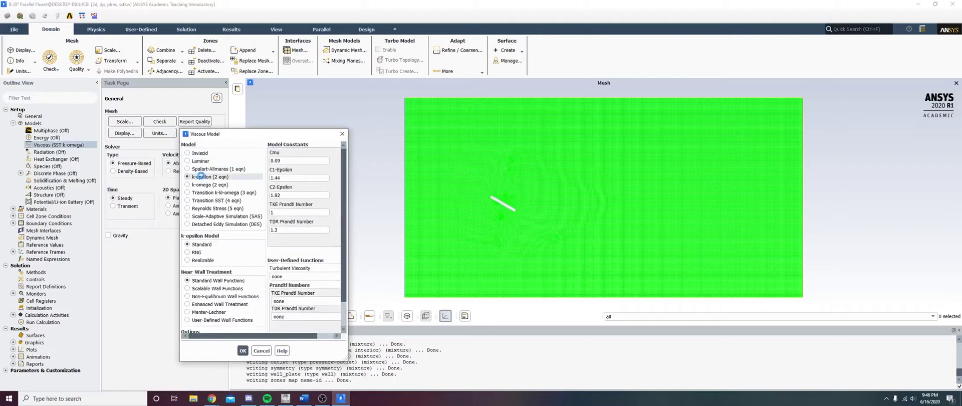
left_click(205, 305)
left_click(210, 340)
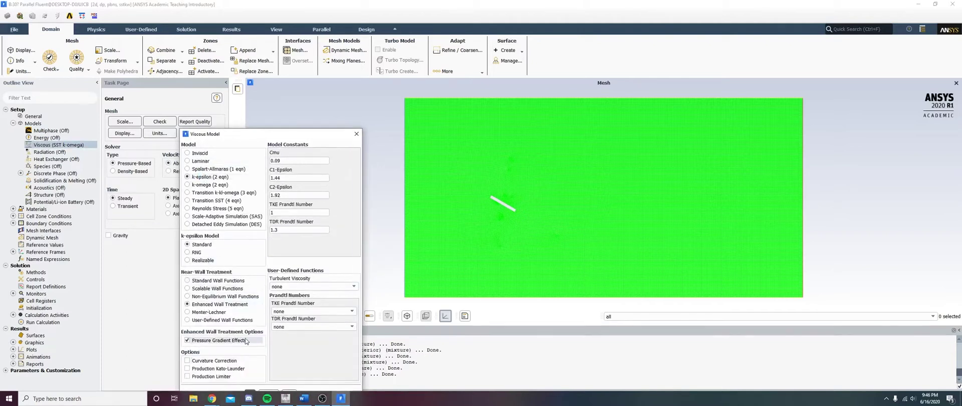
left_click_drag(262, 136, 307, 90)
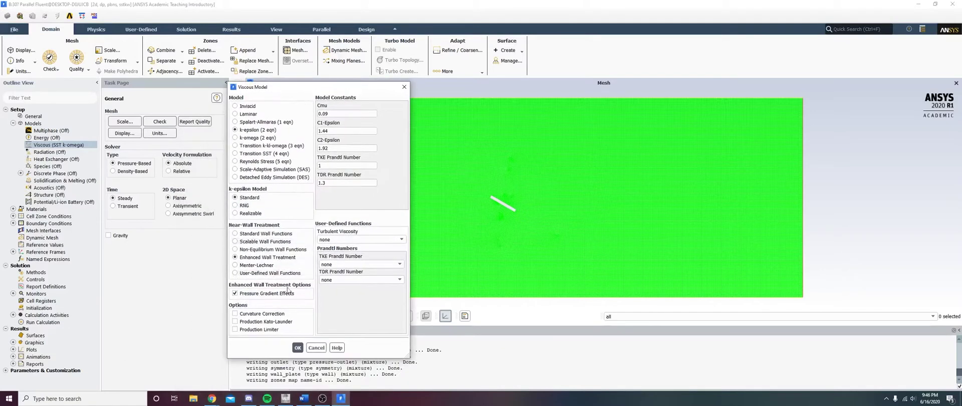
left_click(298, 347)
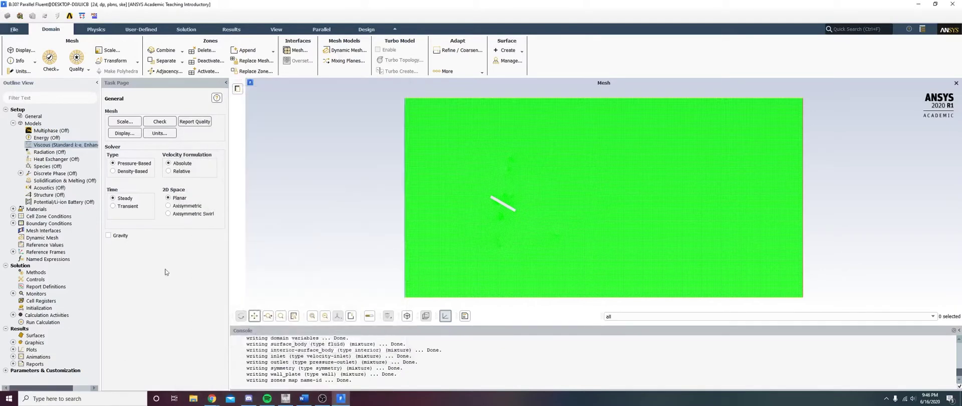
Step: Set the air material's constant density to 1 kg/m3 and its viscosity to 0.000005 kg/m-s
left_click(13, 123)
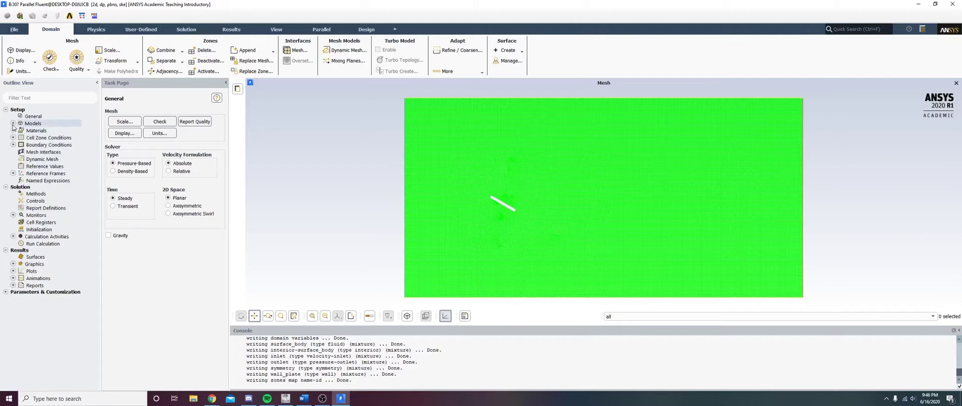
left_click(14, 130)
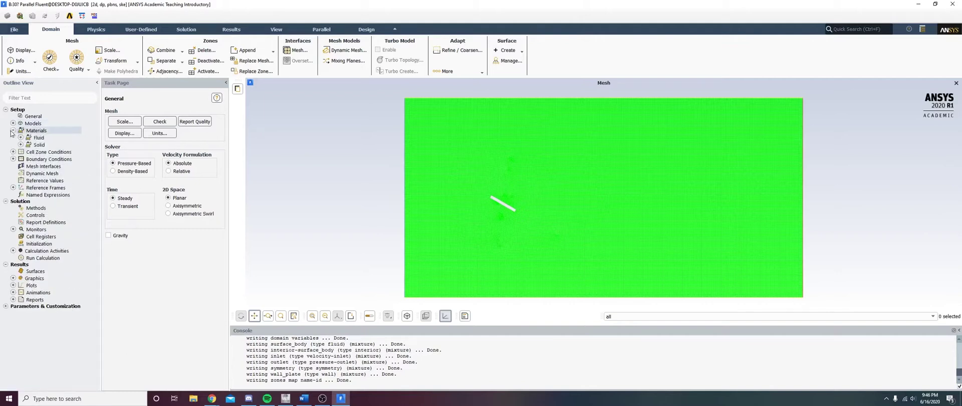
double_click(36, 137)
double_click(41, 144)
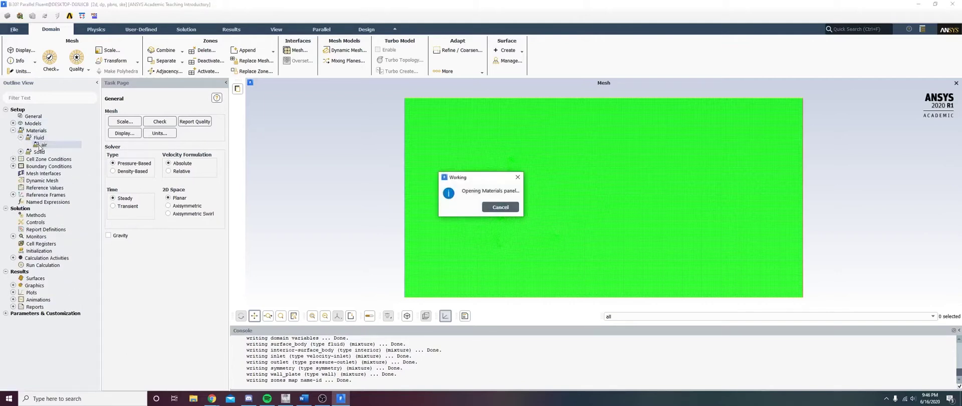
left_click_drag(164, 197, 340, 140)
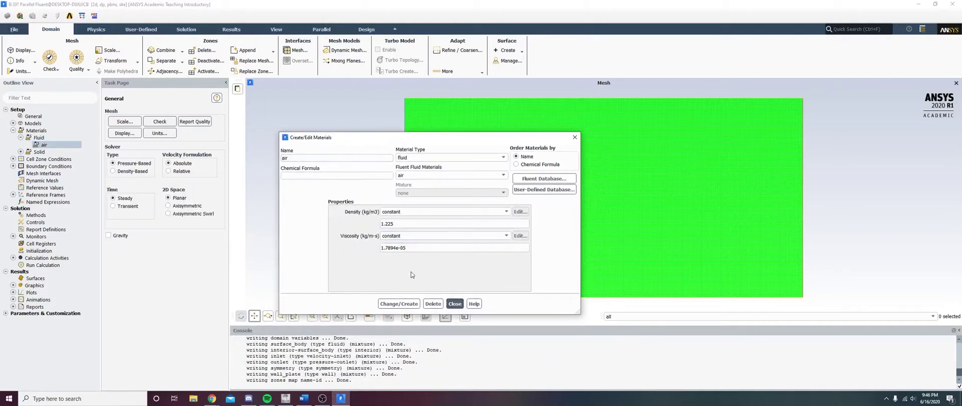
double_click(415, 223)
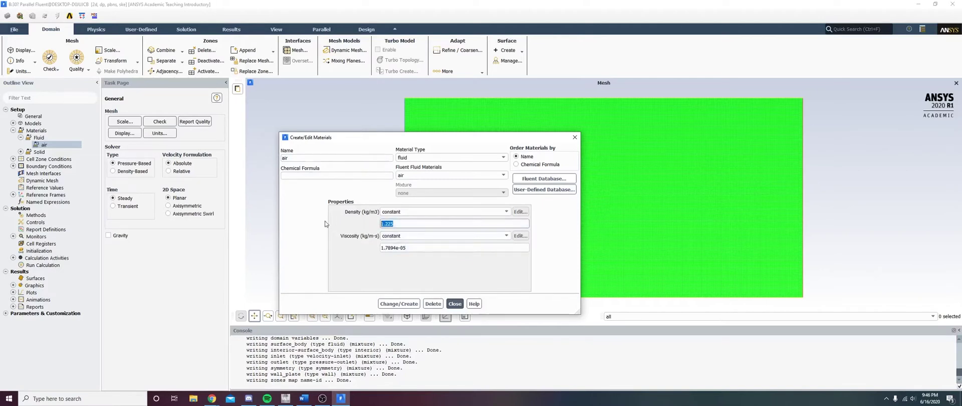
type("1")
double_click(417, 248)
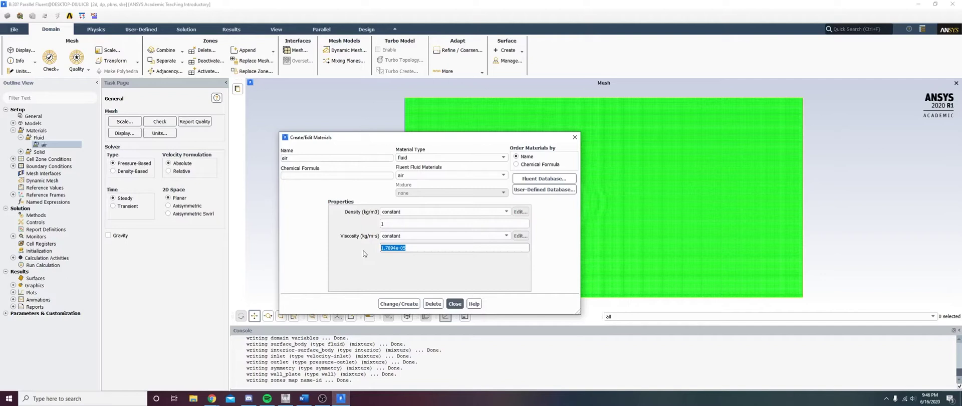
type("0.000005")
key("Return")
left_click(455, 304)
Step: Open the inlet's velocity-inlet boundary condition and edit its velocity magnitude
left_click(13, 130)
left_click(13, 145)
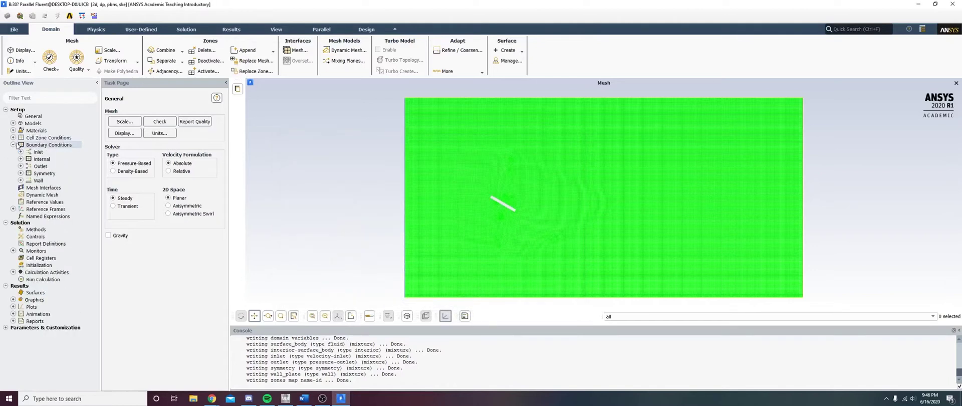
double_click(36, 151)
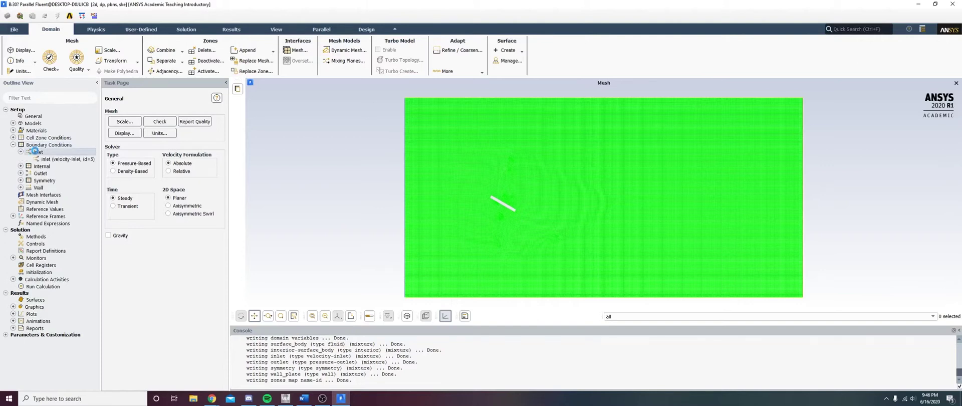
left_click_drag(174, 198, 400, 145)
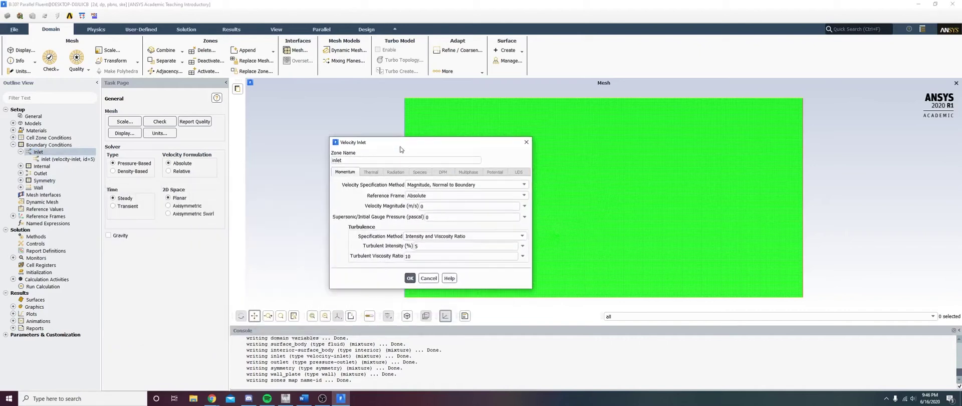
left_click(439, 210)
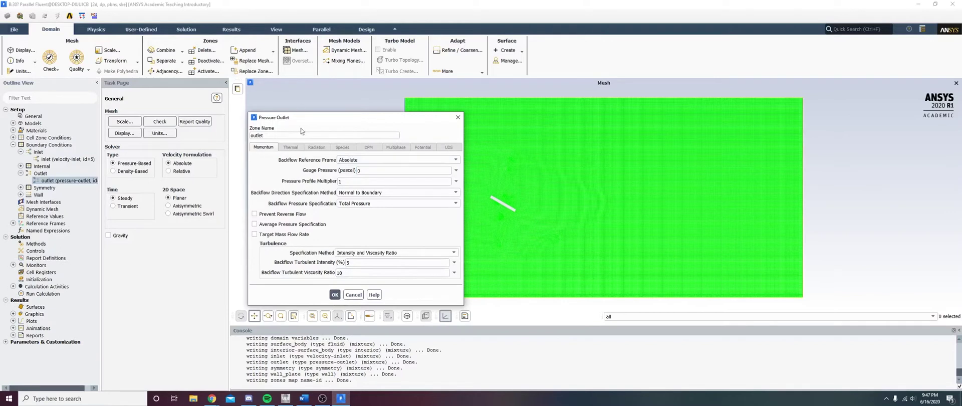
Step: Enable Prevent Reverse Flow on the pressure outlet and list the wall boundary zones
left_click(254, 213)
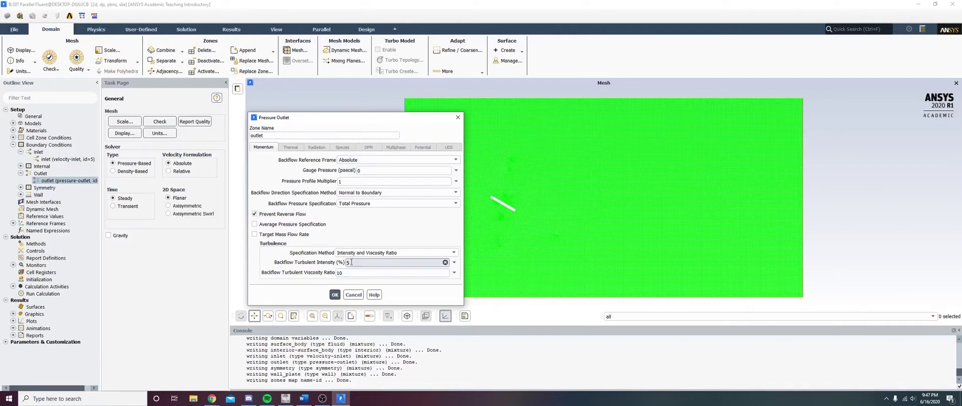
left_click(335, 295)
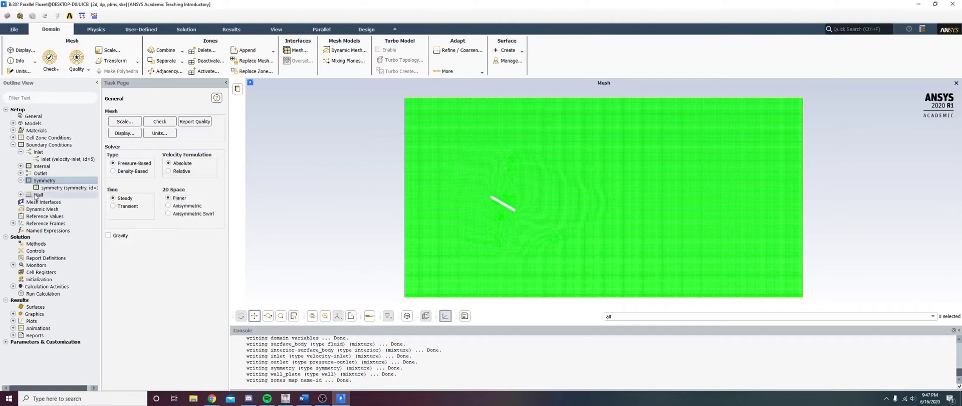
double_click(36, 195)
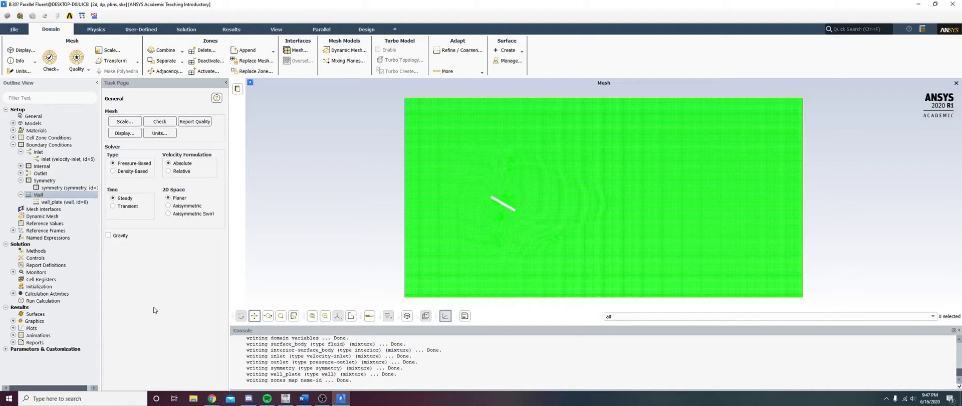
Step: Initialize the solution with hybrid initialization and set the number of iterations to 1000
left_click(40, 287)
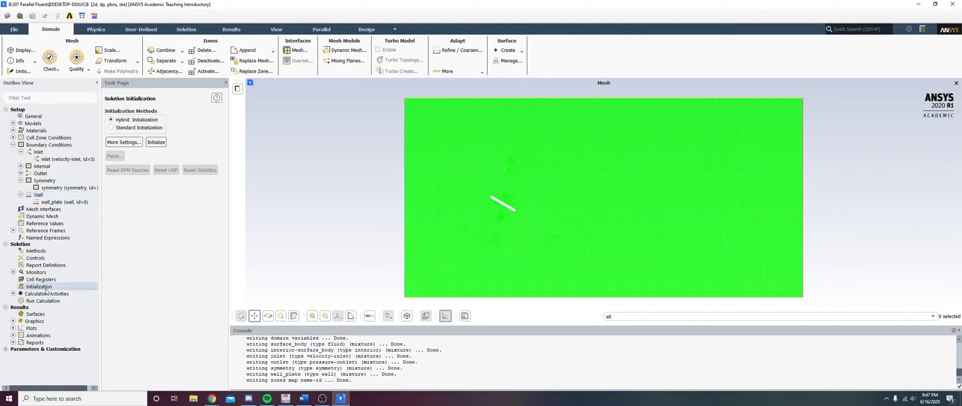
left_click(43, 300)
double_click(132, 202)
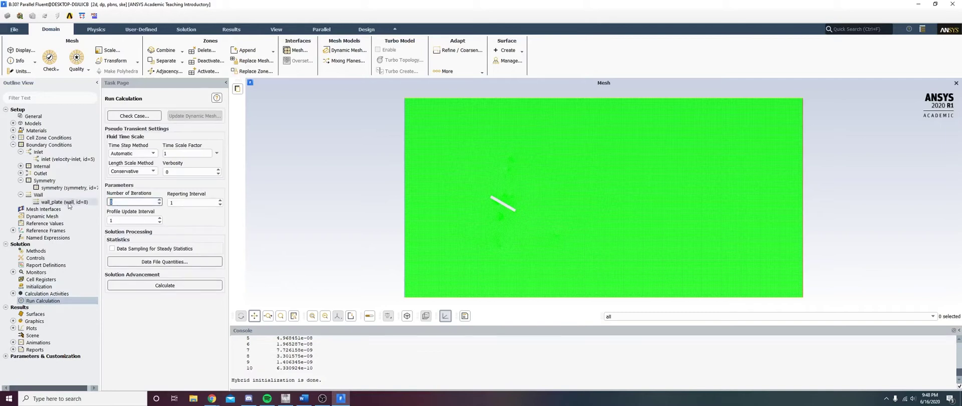
type("10")
type("00")
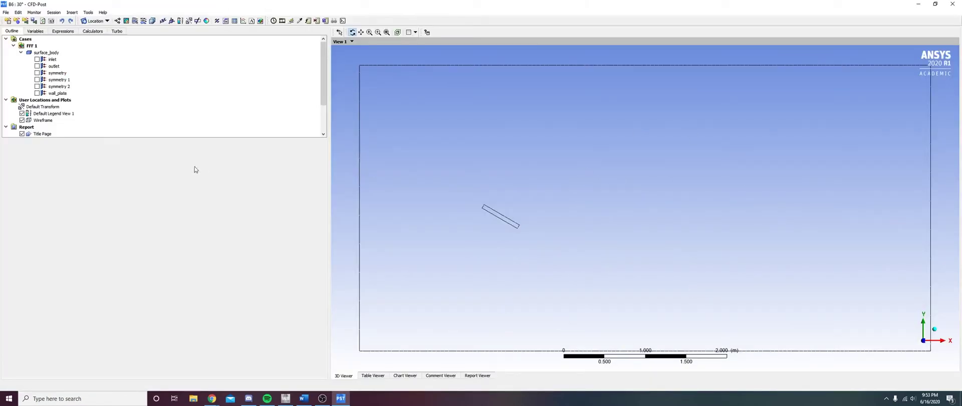
Step: In CFD-Post, insert a pressure contour named PRESSURE on symmetry 2 with 100 contours
left_click(126, 20)
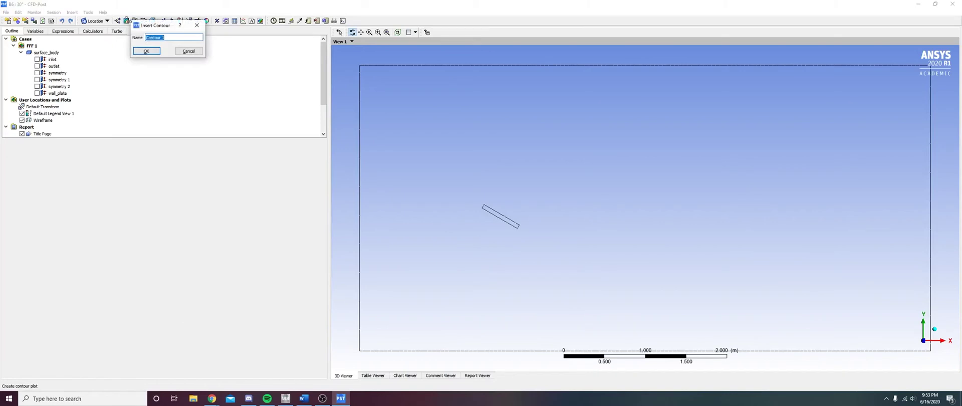
type("PRE")
key("Return")
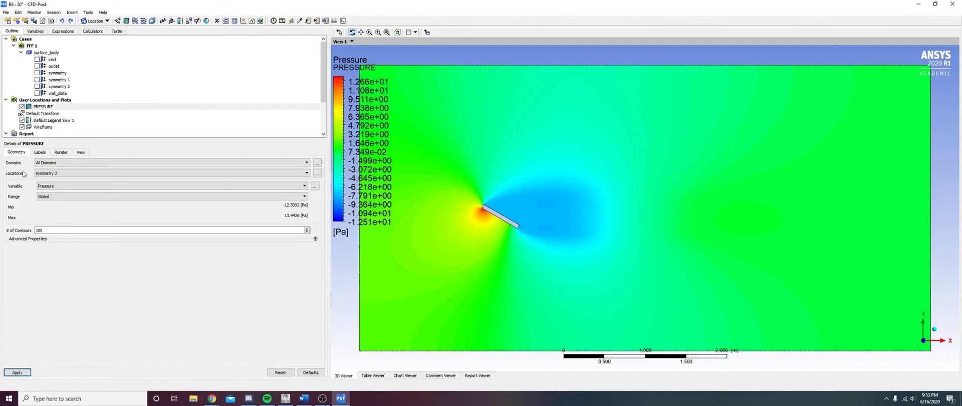
Step: Insert a contour named VELOCITY on symmetry 2 that plots Velocity u with 1000 contours
left_click(126, 21)
type("VELOCI")
key("Return")
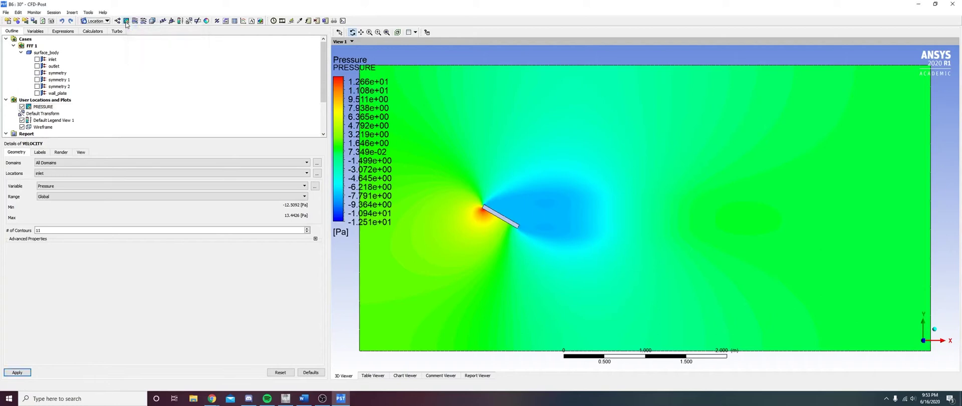
double_click(116, 229)
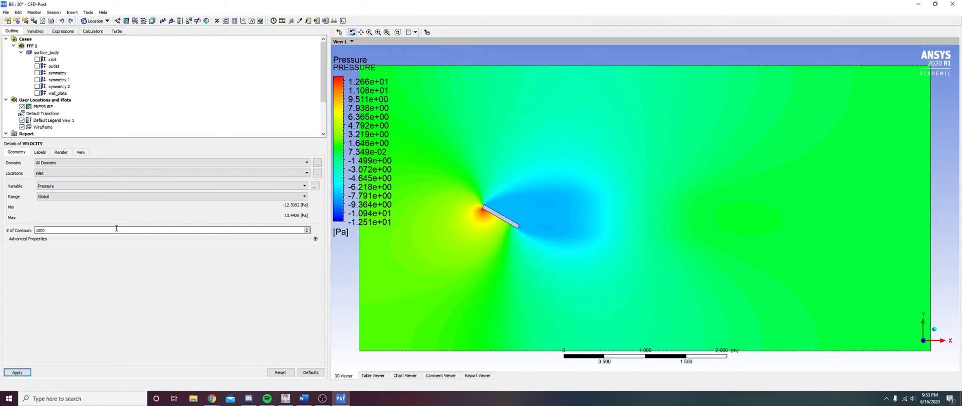
left_click(57, 187)
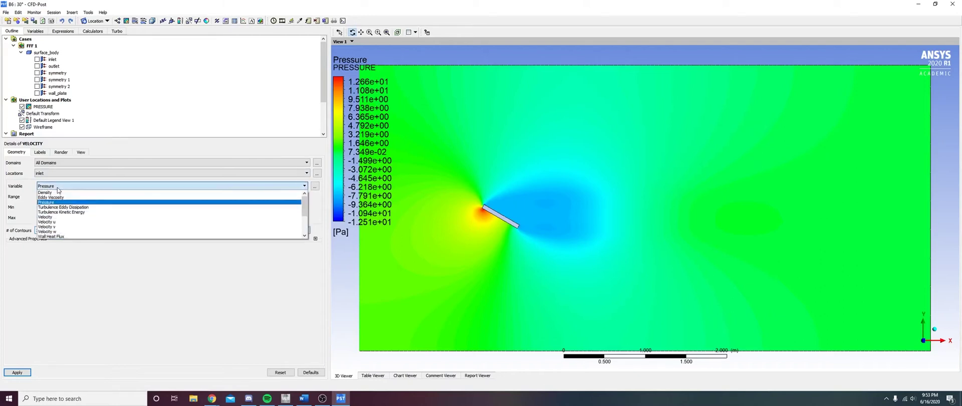
left_click(11, 373)
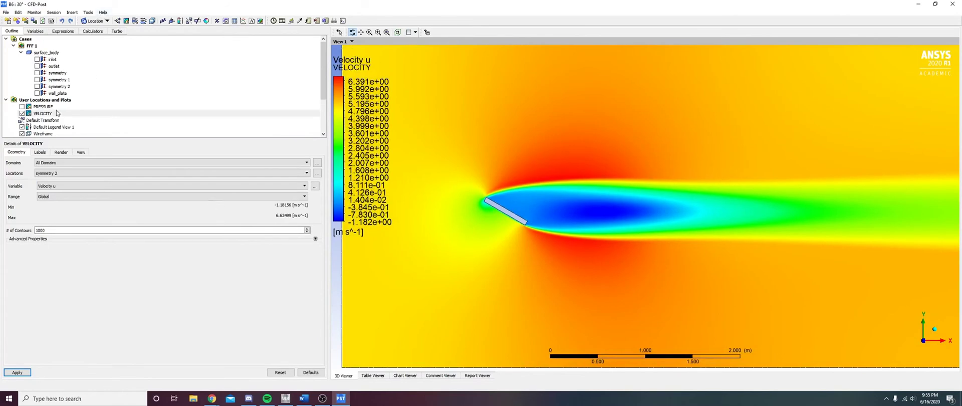
Step: Hide the velocity contour and insert a velocity vector plot named VELOCITY2 on symmetry 2
left_click(22, 114)
left_click(117, 21)
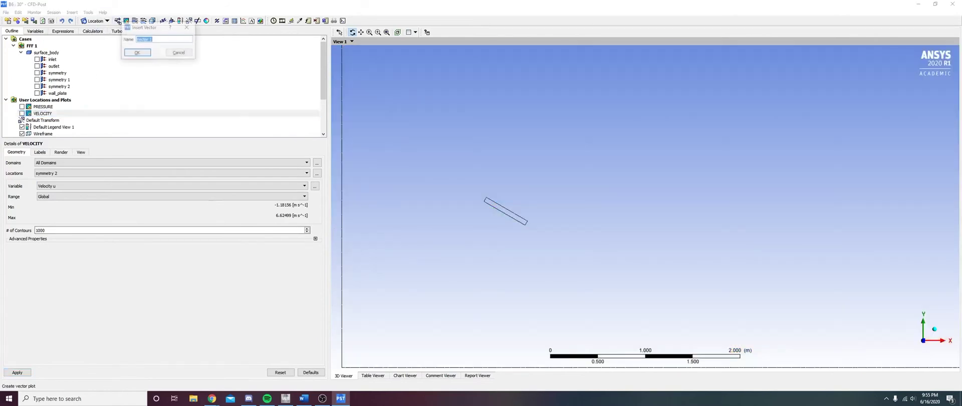
type("VELOCITY")
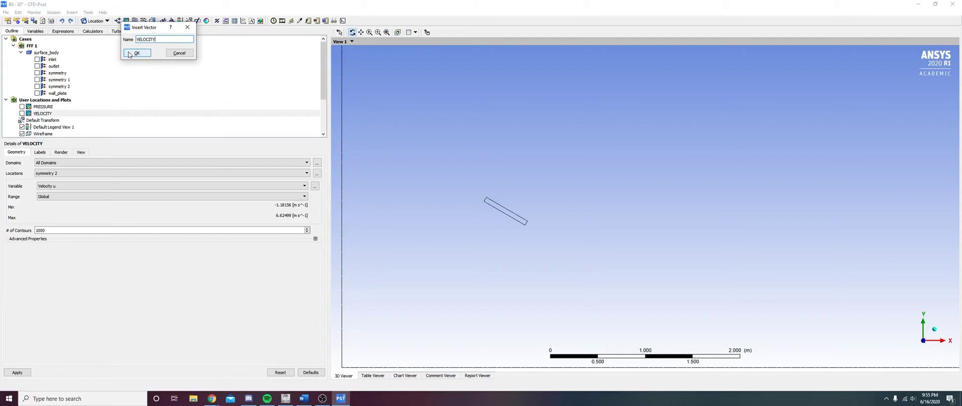
left_click(130, 53)
key("Return")
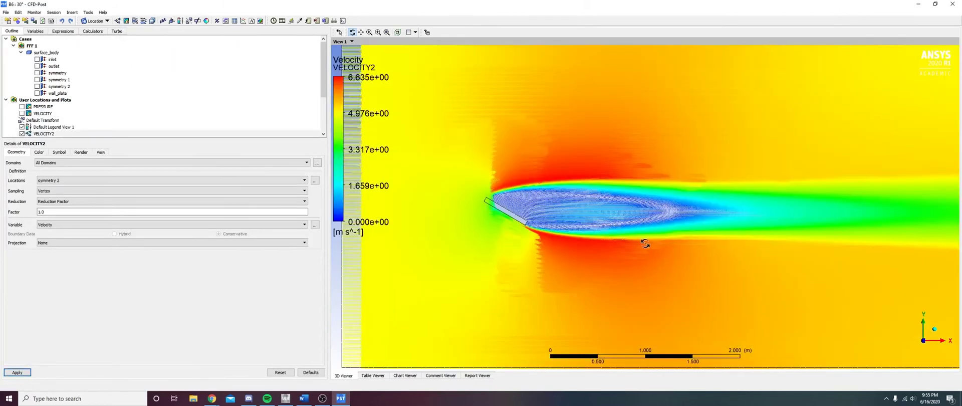
Step: Examine the velocity vectors at the plate's upper edge and along the upper recirculation zone to the wake's end
scroll(613, 228, "up", 5)
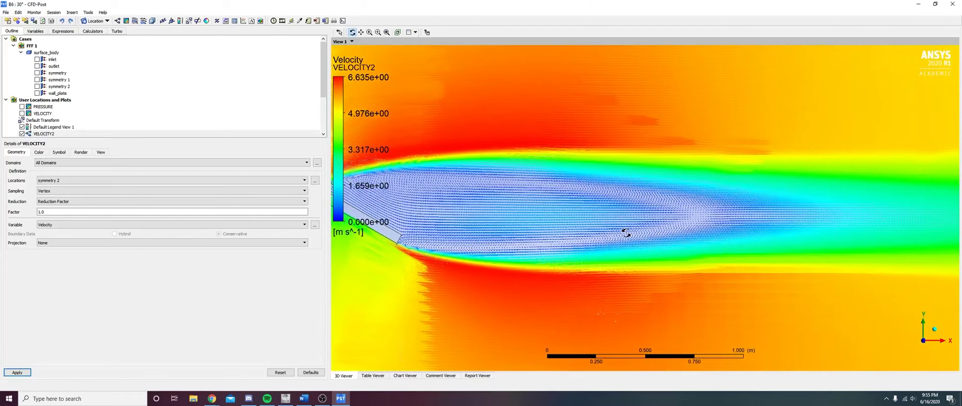
scroll(627, 234, "up", 5)
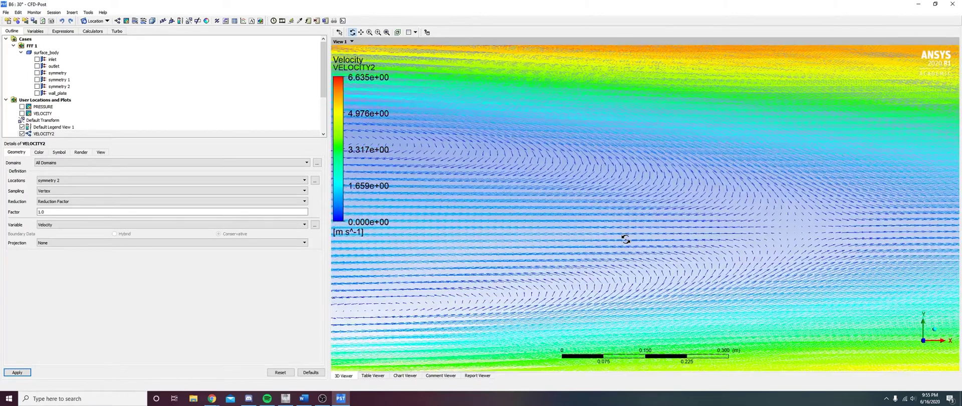
middle_click_drag(464, 264, 956, 236, "ctrl")
middle_click_drag(551, 250, 854, 234, "ctrl")
middle_click_drag(561, 203, 450, 263)
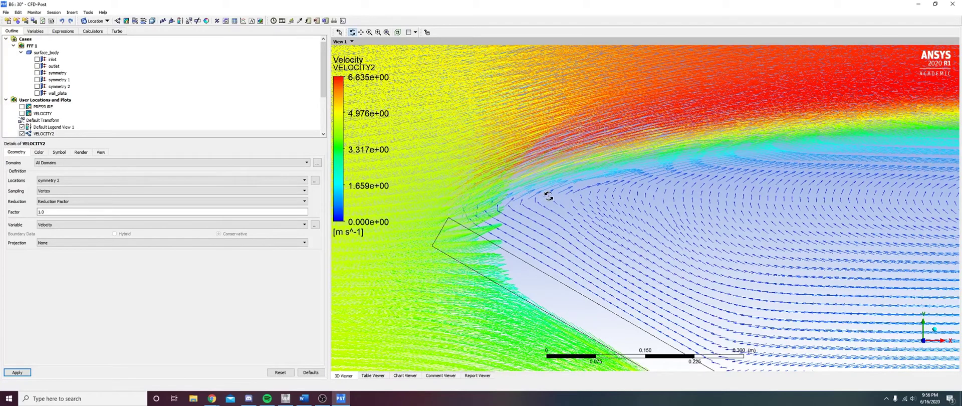
left_click_drag(612, 251, 574, 256)
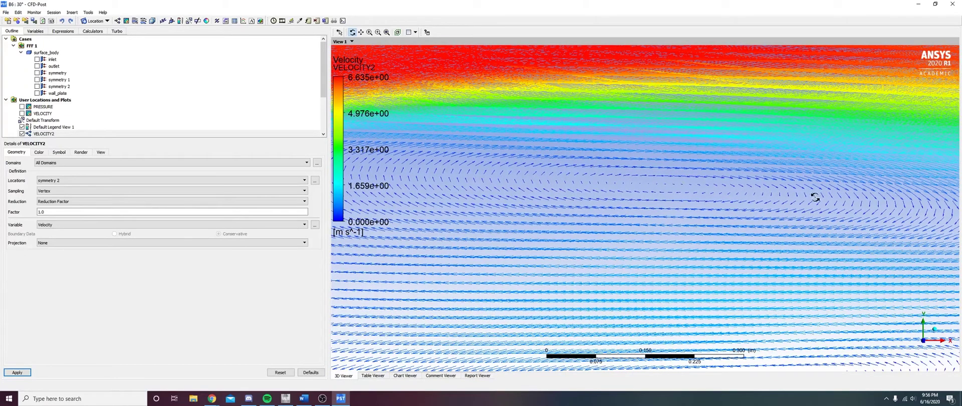
left_click_drag(843, 205, 566, 165)
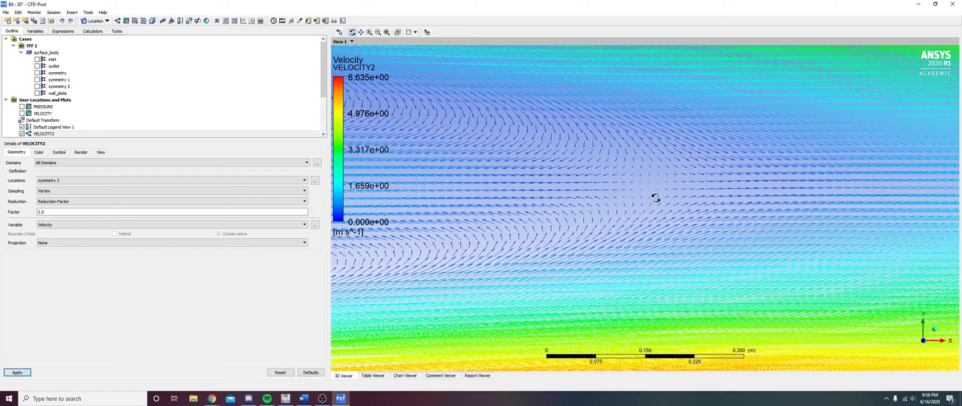
Step: Examine the velocity vectors in the lower recirculation zone and around the plate's front face and lower edge
middle_click_drag(616, 253, 911, 168, "ctrl")
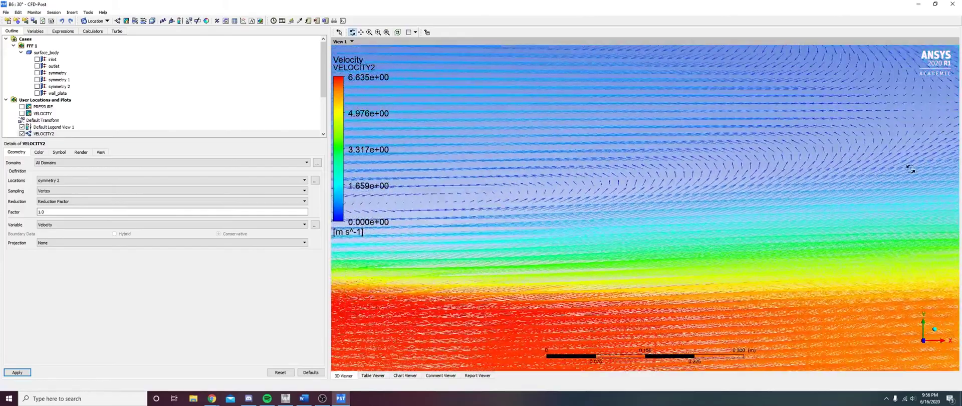
middle_click_drag(620, 211, 707, 204, "ctrl")
left_click_drag(706, 204, 643, 253)
middle_click_drag(643, 253, 729, 284, "ctrl")
scroll(662, 280, "down", 3)
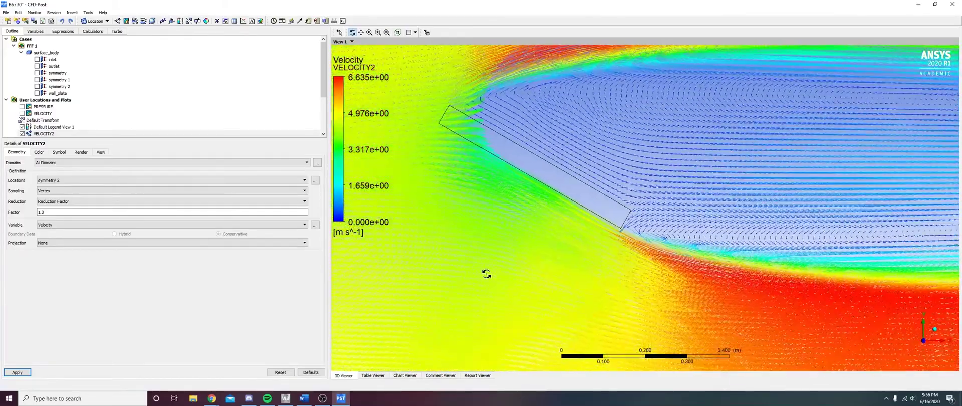
left_click_drag(796, 219, 676, 275)
mouse_move(675, 275)
middle_mouse_down("ctrl")
mouse_move(558, 272)
mouse_move(841, 271)
middle_mouse_up("ctrl")
mouse_move(538, 269)
middle_mouse_down("ctrl")
mouse_move(792, 265)
mouse_move(488, 266)
middle_mouse_up("ctrl")
middle_click_drag(842, 260, 899, 259, "ctrl")
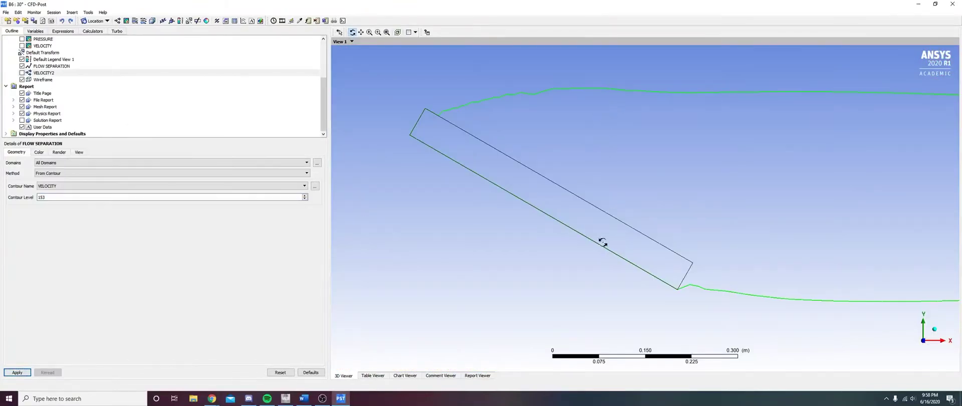
Step: Inspect the FLOW SEPARATION polyline around the plate and along its full extent in the wake
right_click_drag(546, 204, 582, 260)
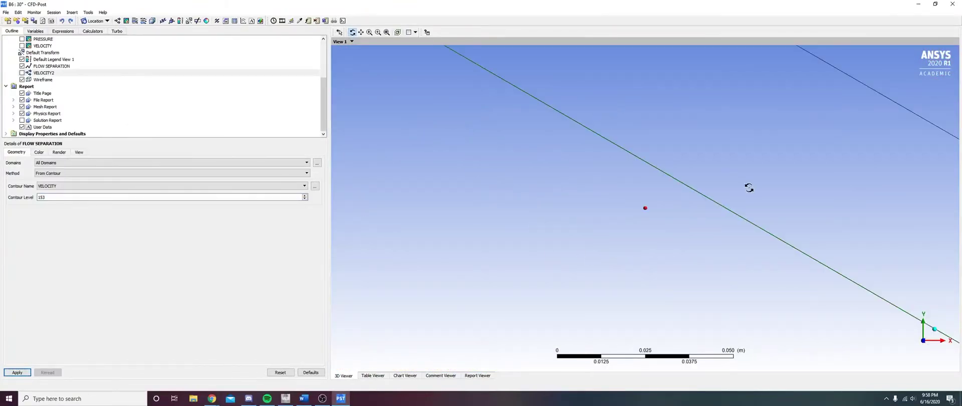
scroll(481, 230, "down", 12)
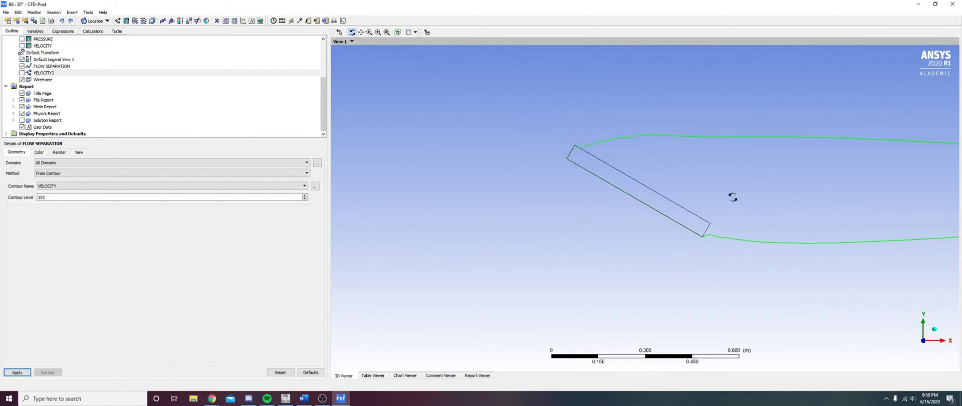
middle_click_drag(934, 199, 702, 223, "ctrl")
scroll(616, 218, "down", 2)
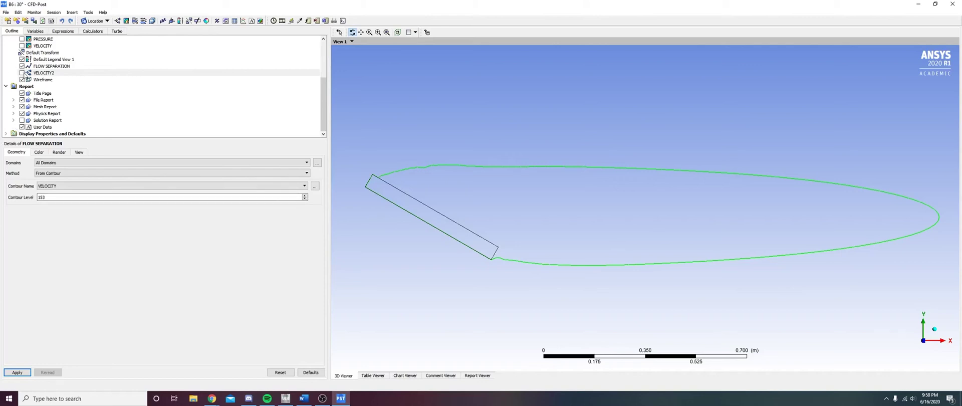
Step: Show the VELOCITY2 vectors with the flow separation line and compare the vector directions along the line
left_click(22, 72)
middle_click_drag(557, 282, 685, 299, "ctrl")
middle_click_drag(703, 251, 678, 251, "ctrl")
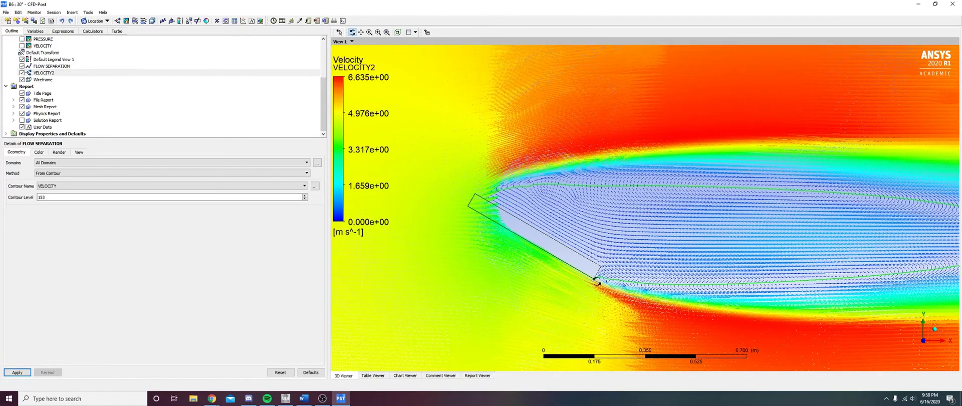
scroll(589, 281, "up", 1)
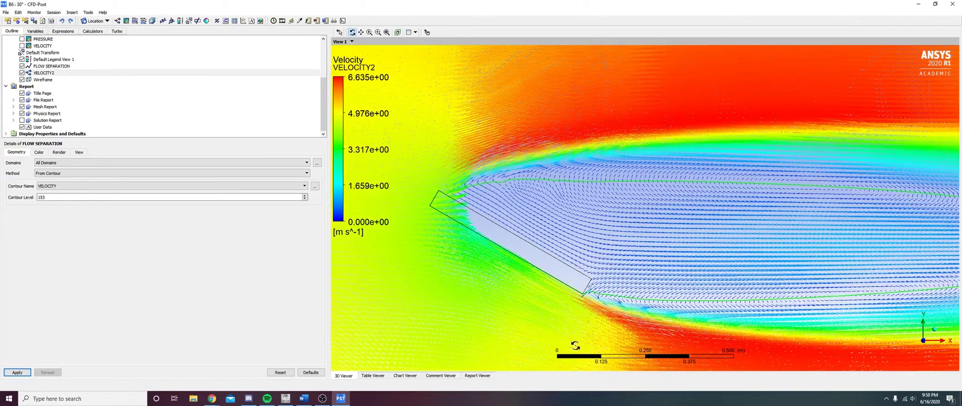
right_click_drag(504, 164, 606, 222)
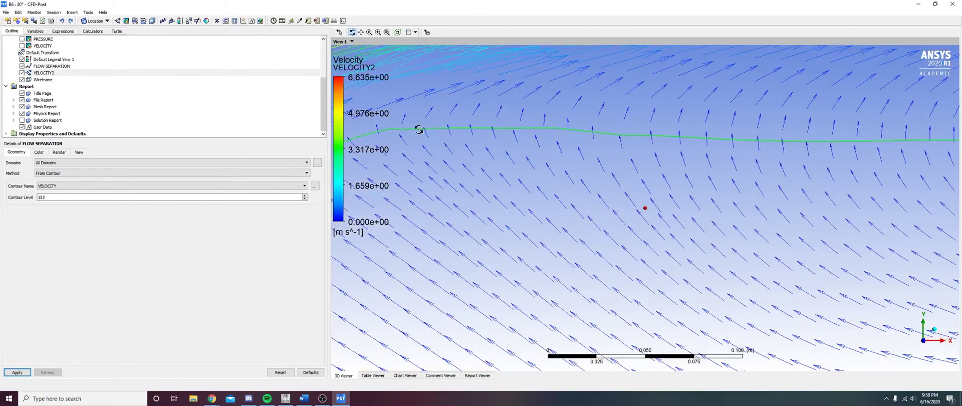
middle_click_drag(841, 156, 446, 174, "ctrl")
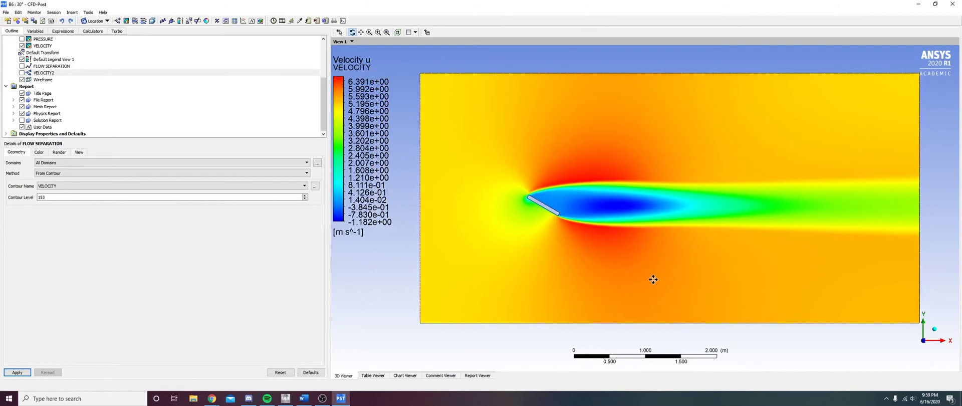